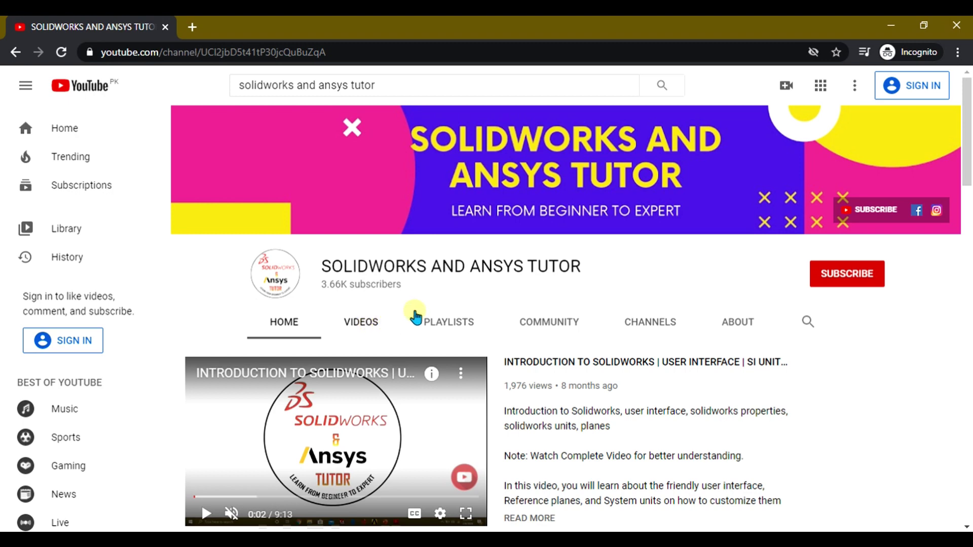
Step: Open the channel's playlists and look through the created tutorial series
click(440, 322)
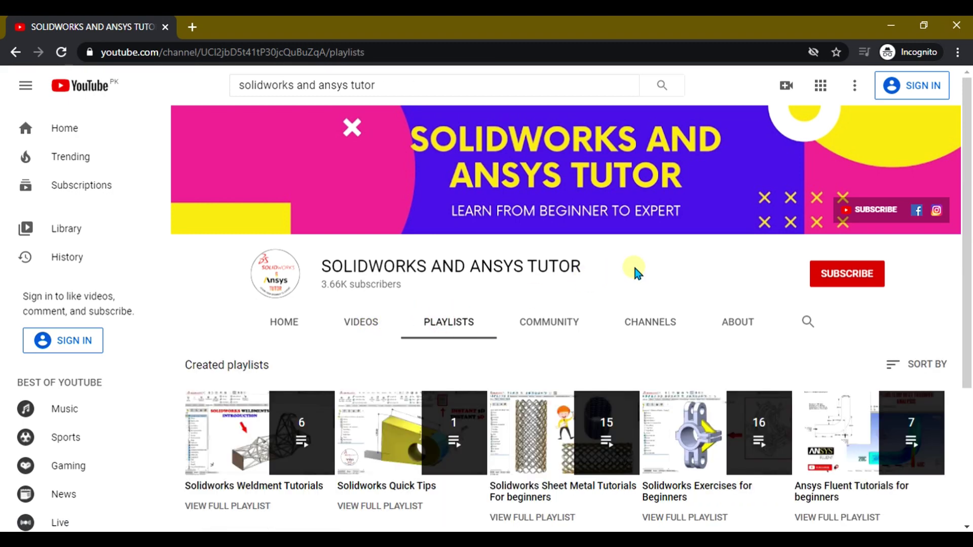
scroll(632, 264, down, 4)
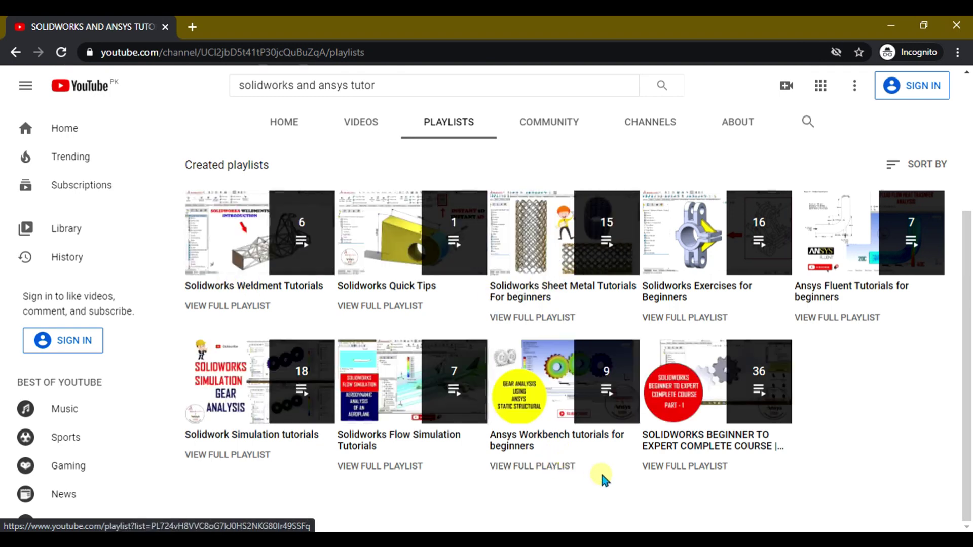
Step: Switch to the Word document and review the contents list of the SOLIDWORKS surfacing course
click(617, 527)
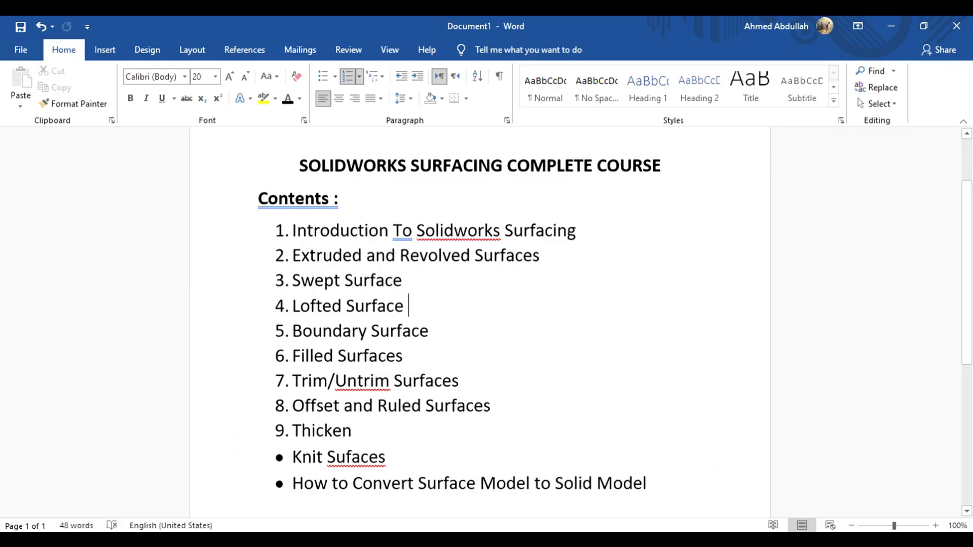
scroll(565, 312, up, 3)
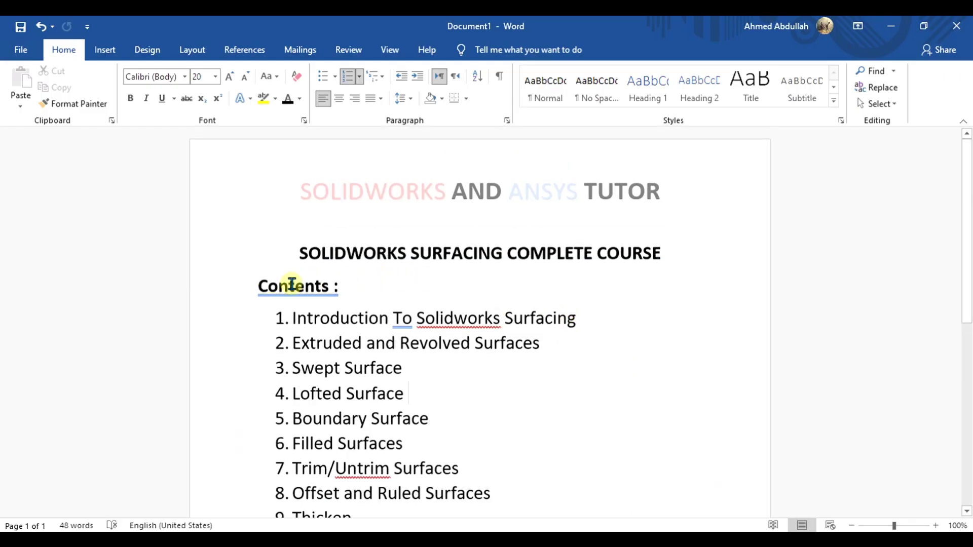
scroll(380, 287, down, 4)
click(549, 287)
scroll(521, 317, up, 4)
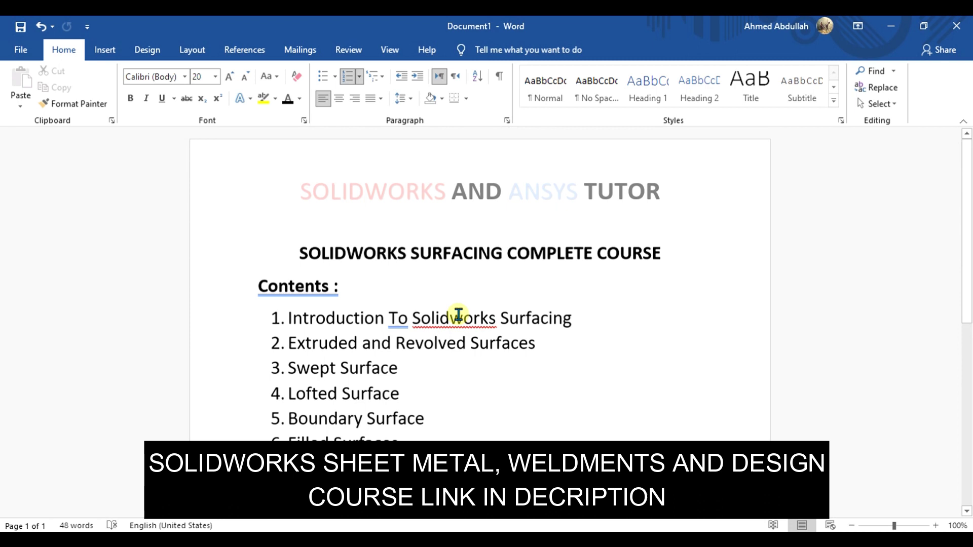
drag(967, 163, 968, 212)
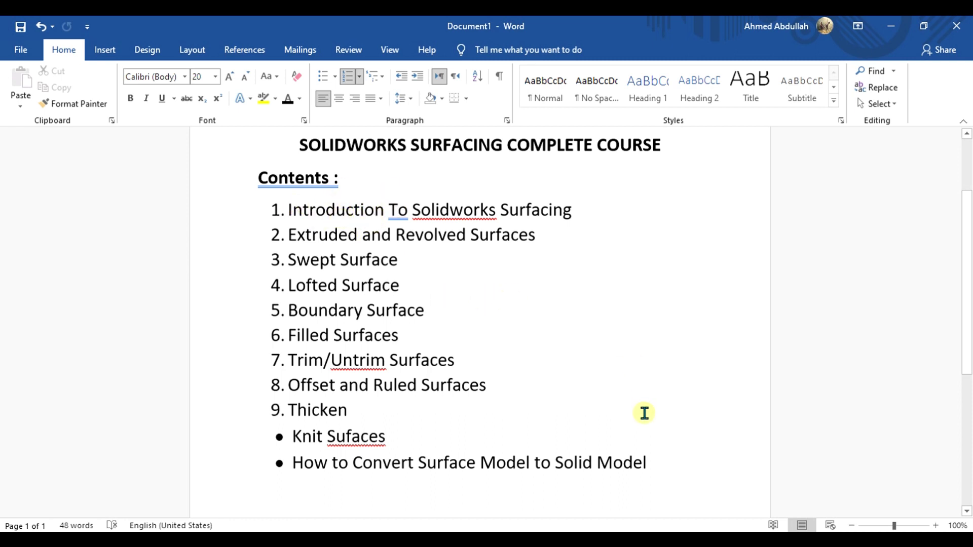
Step: Switch to SOLIDWORKS and roll the Ferrari part's history back to just after Boundary-Surface1
mouse_move(625, 527)
click(598, 520)
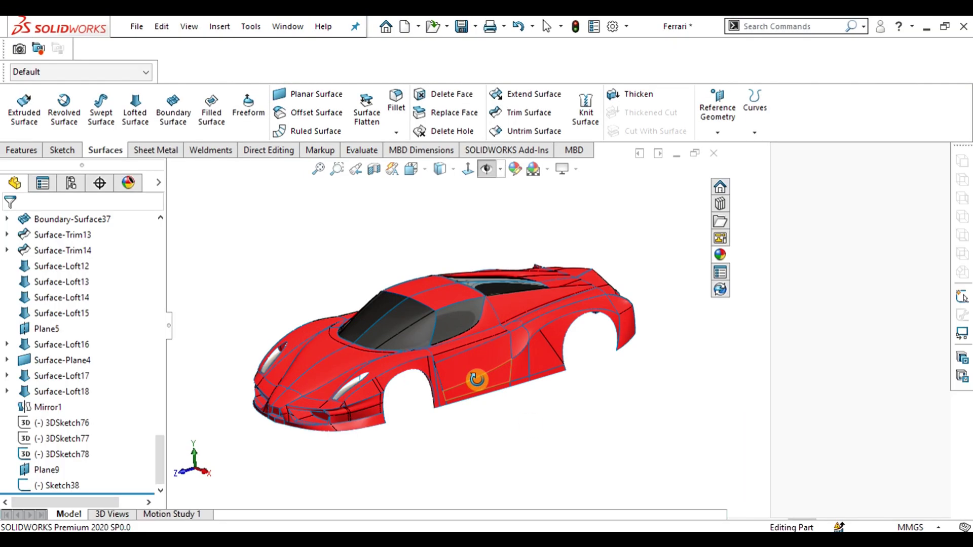
middle_drag(431, 394, 444, 443)
key(f)
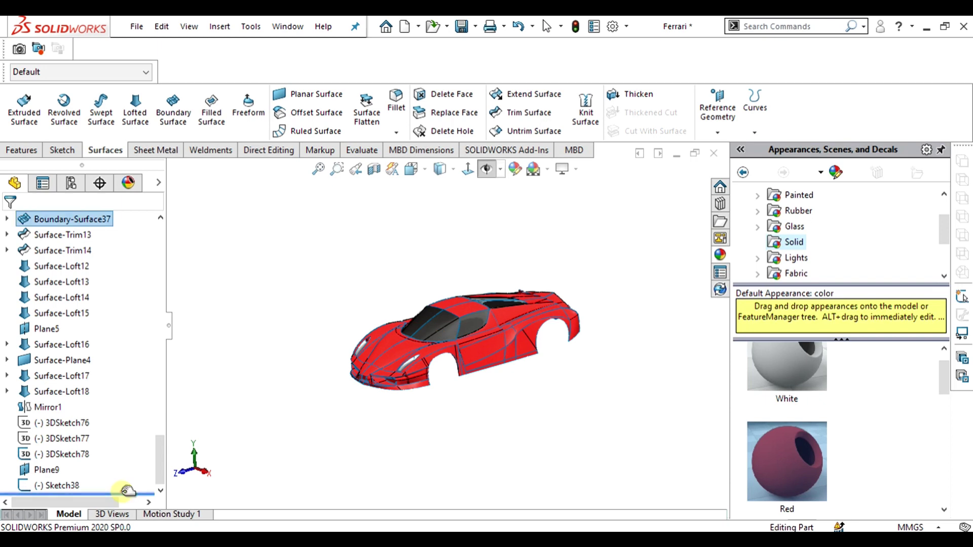
drag(128, 491, 103, 242)
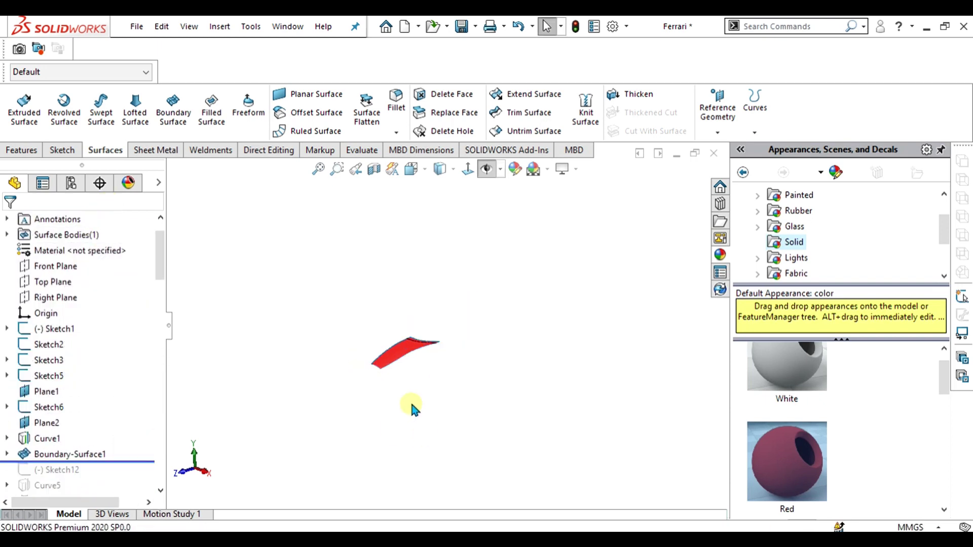
Step: Examine the first boundary surface of the car's hood from all sides, including its edges and underside
scroll(406, 341, down, 5)
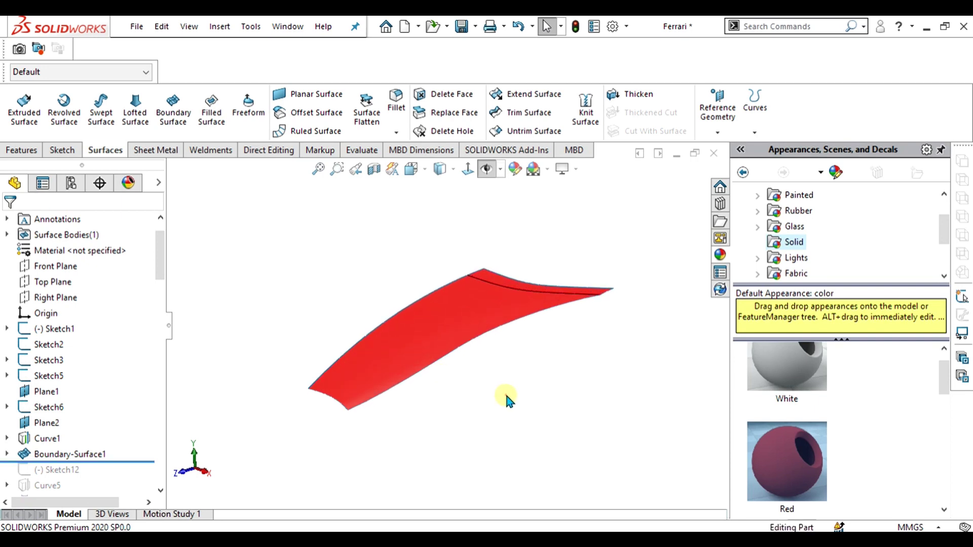
middle_drag(507, 393, 507, 392)
key(Up)
key(Up)
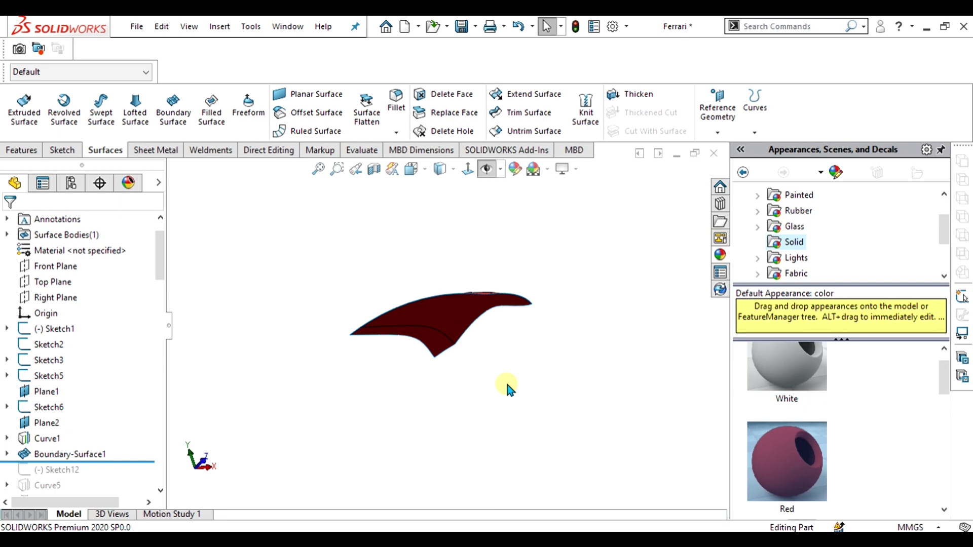
key(Up)
key(Up)
key(Up)
key(Up)
key(Up)
key(Up)
key(Up)
key(Up)
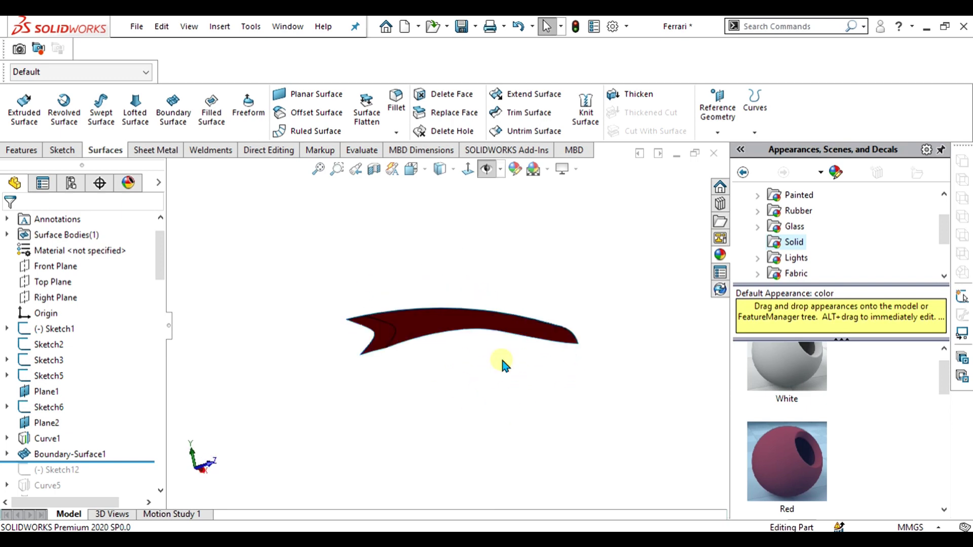
key(Up)
key(Up)
key(Up)
key(Up)
key(Up)
key(Up)
key(Up)
key(Up)
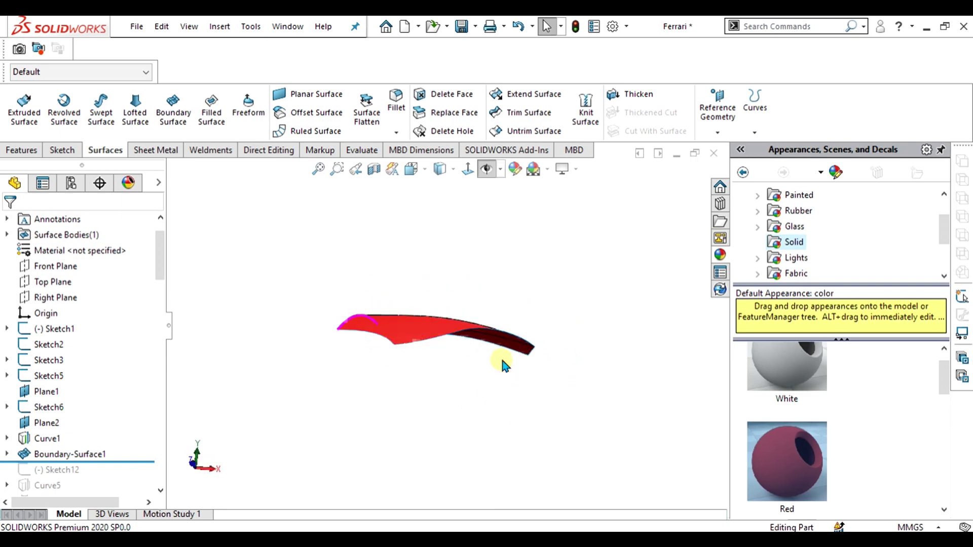
click(437, 345)
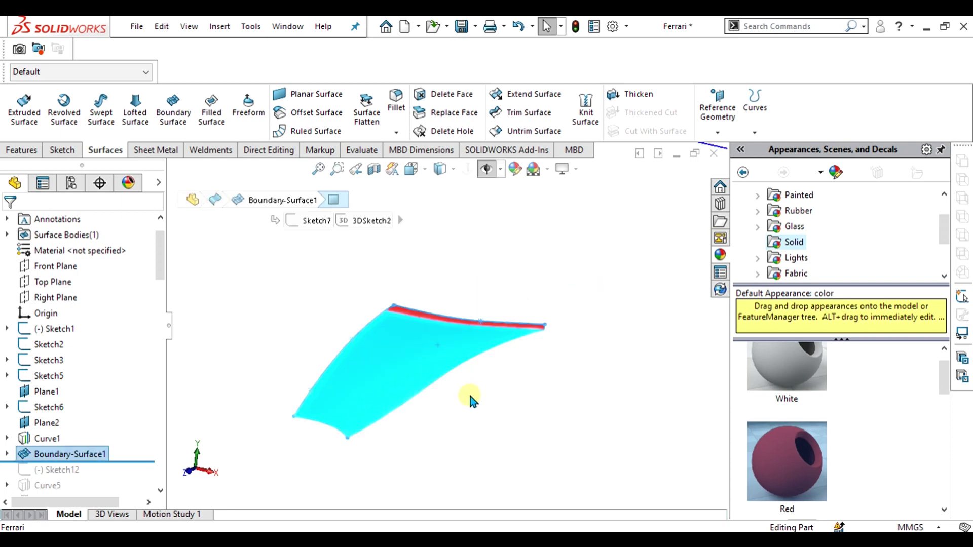
click(489, 389)
key(ctrl+1)
key(Right)
key(Right)
key(Right)
key(Right)
key(Right)
key(Right)
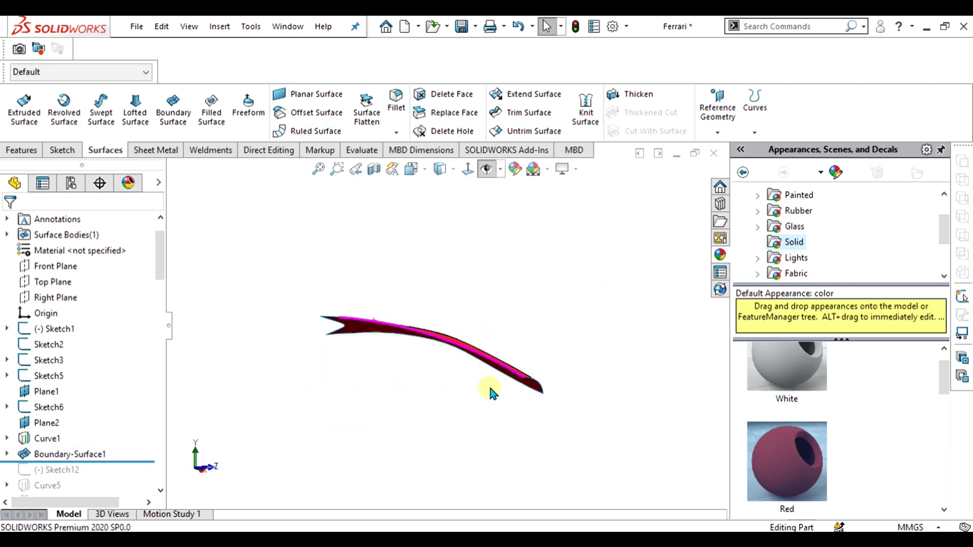
key(Left)
key(Down)
key(Up)
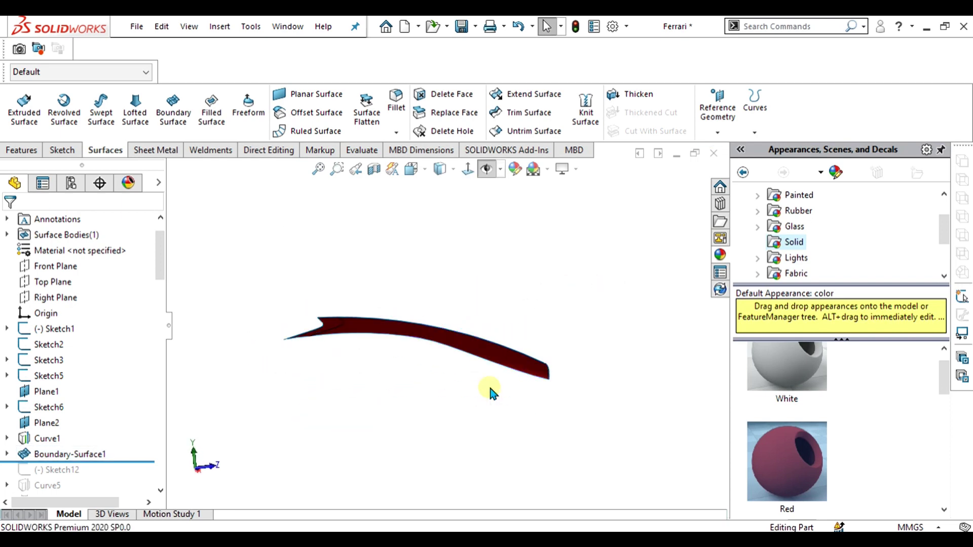
key(Down)
key(Left)
key(Left)
key(Left)
key(Left)
key(Left)
key(Left)
key(Left)
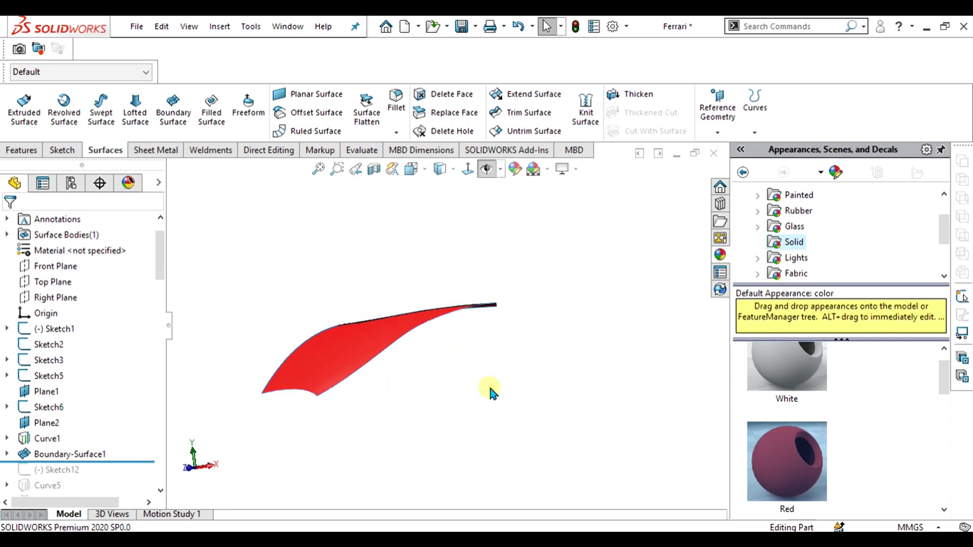
key(Down)
key(Down)
key(Down)
key(Right)
click(434, 394)
key(Up)
scroll(431, 394, up, 3)
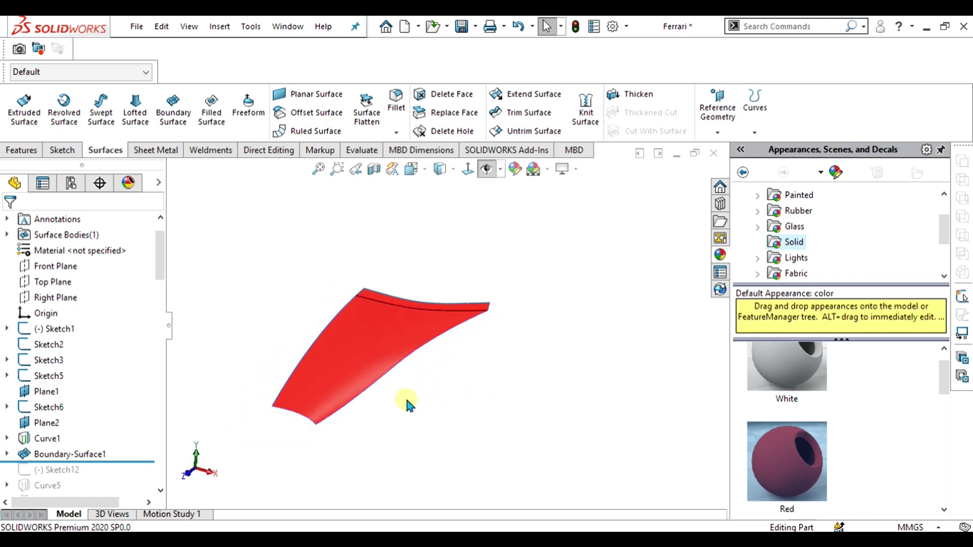
scroll(351, 372, down, 1)
scroll(389, 331, down, 6)
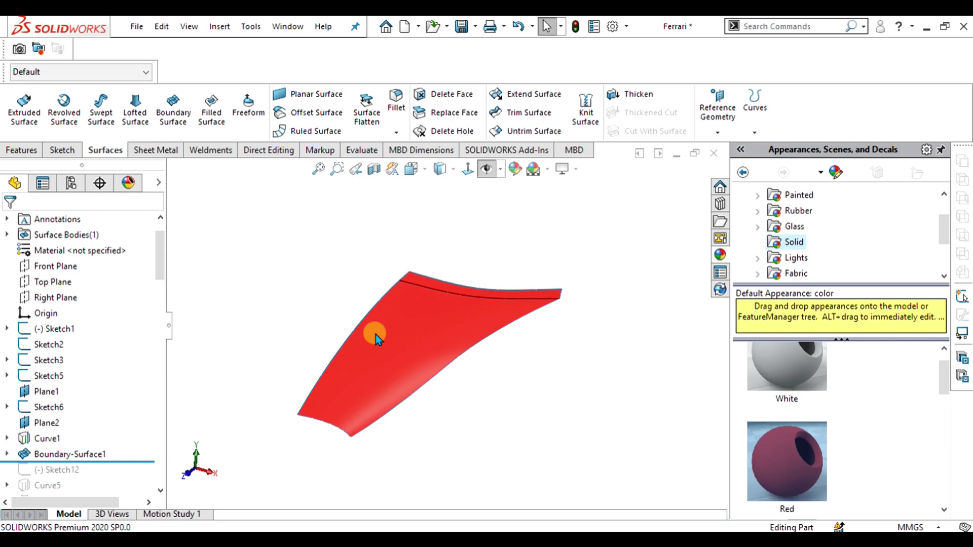
scroll(393, 331, up, 3)
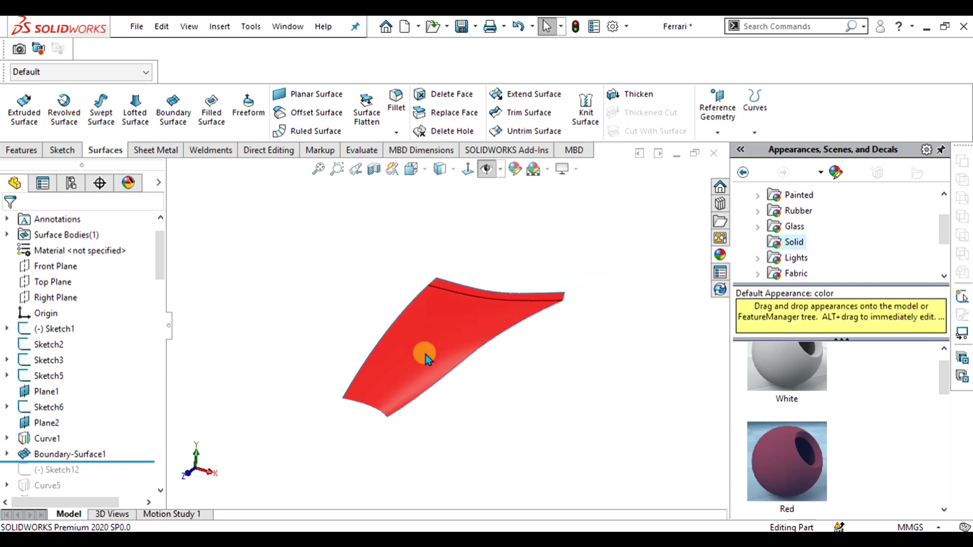
scroll(430, 352, up, 2)
Step: Thicken Boundary-Surface1 by 10 mm on side 1
middle_drag(430, 353, 476, 323)
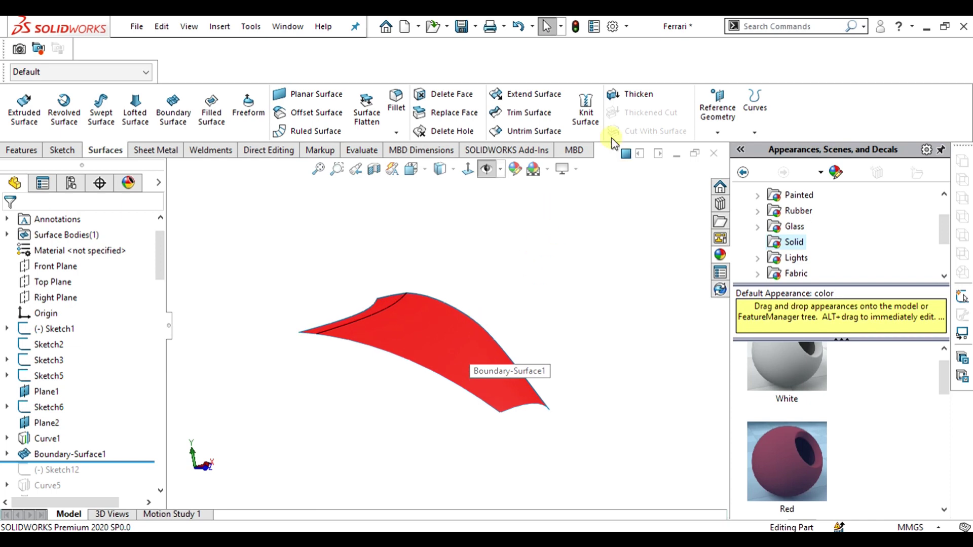
click(631, 94)
click(481, 366)
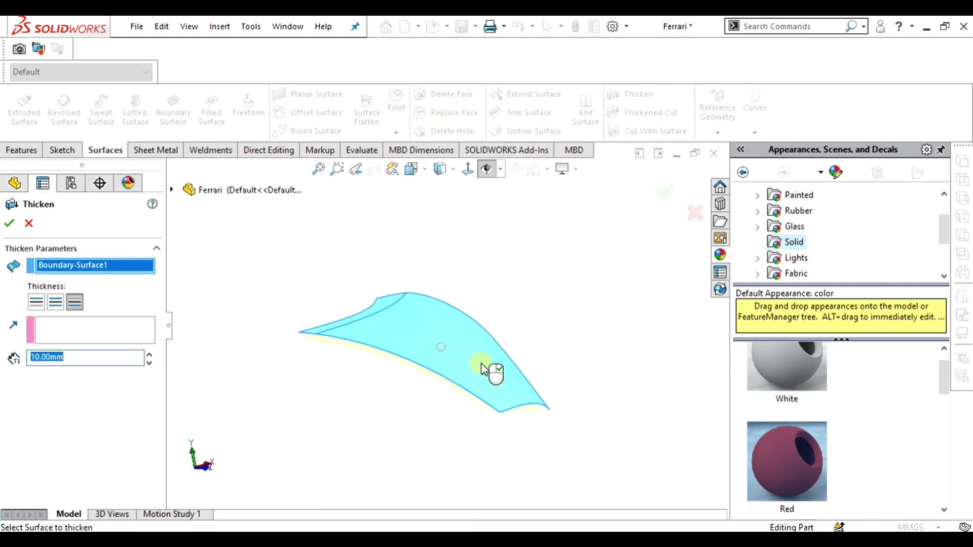
scroll(397, 345, down, 2)
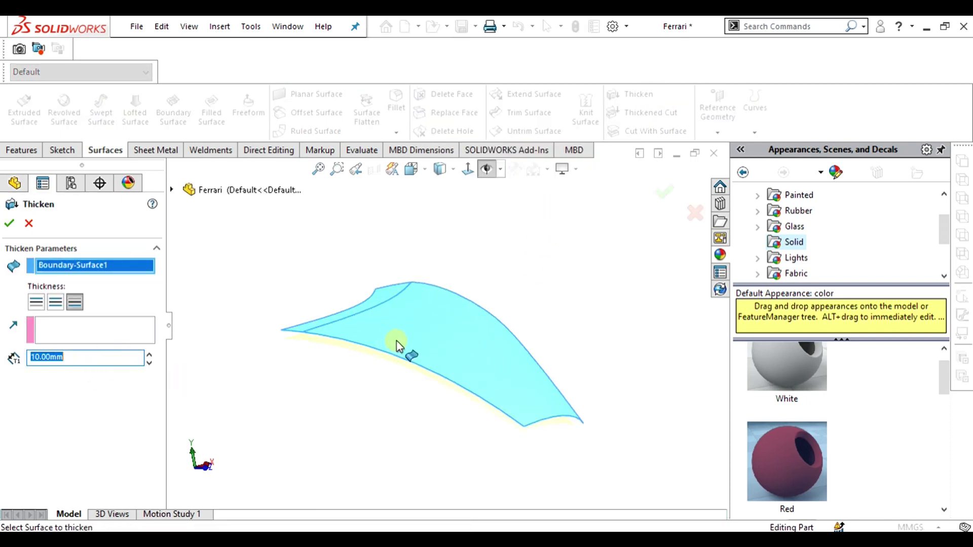
click(32, 296)
middle_drag(383, 417, 395, 416)
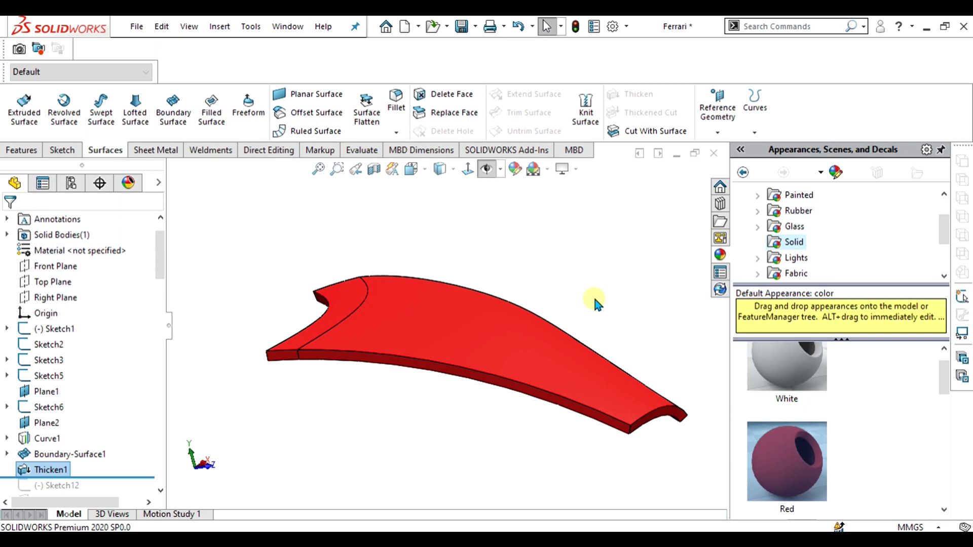
Step: Examine the thickened hood panel from several sides, checking its edge thickness and underside
middle_drag(594, 299, 523, 327)
scroll(449, 334, up, 3)
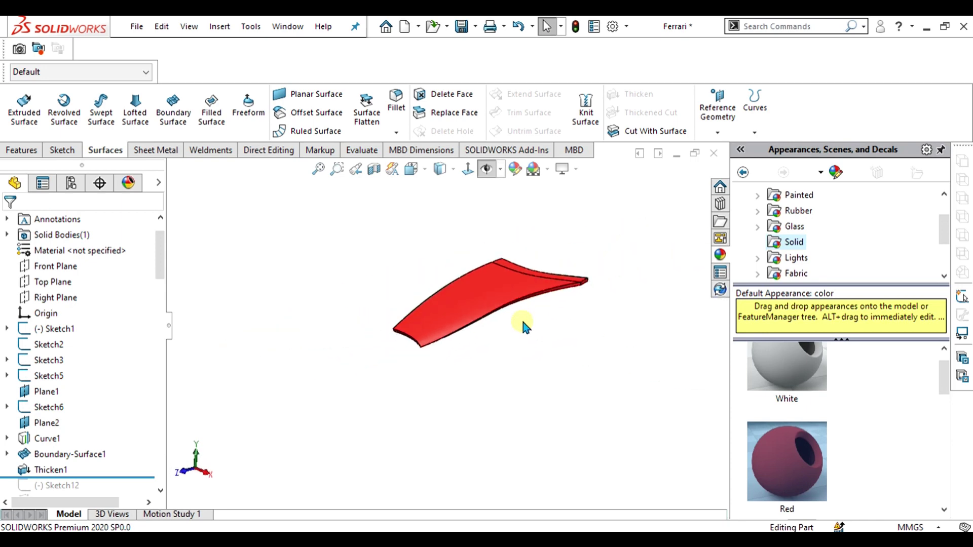
scroll(448, 318, down, 3)
scroll(540, 296, down, 3)
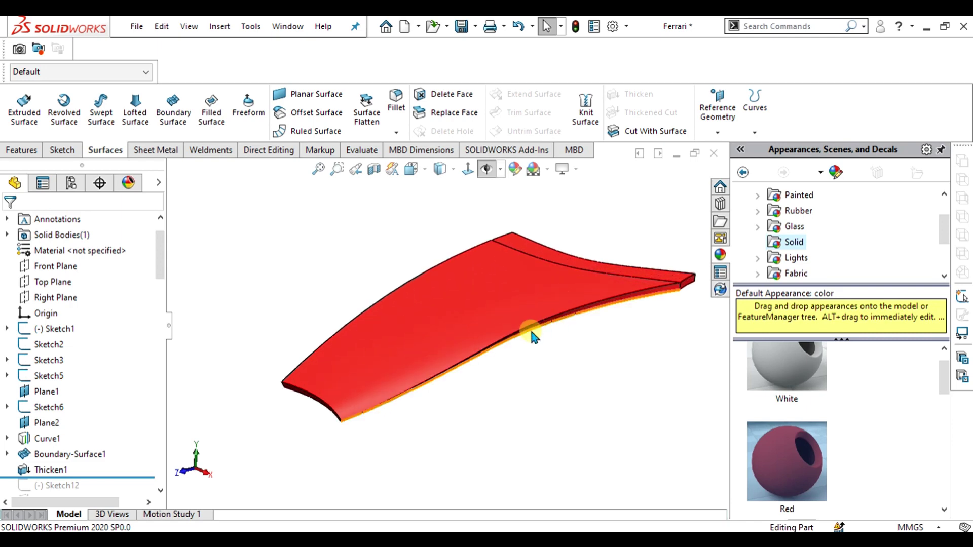
key(Up)
key(Up)
key(Up)
key(Right)
key(Right)
key(Right)
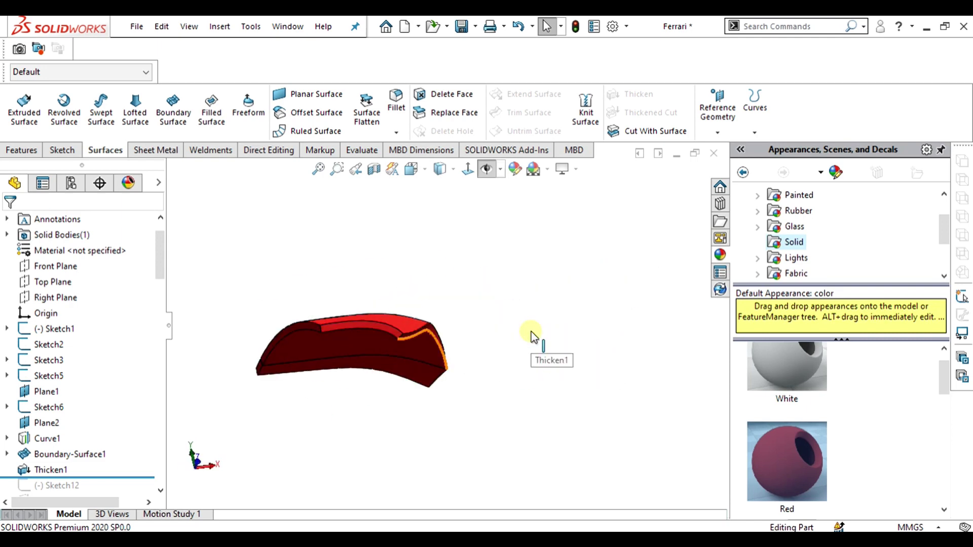
key(Down)
key(Down)
key(Down)
middle_drag(531, 333, 448, 333)
scroll(381, 331, up, 3)
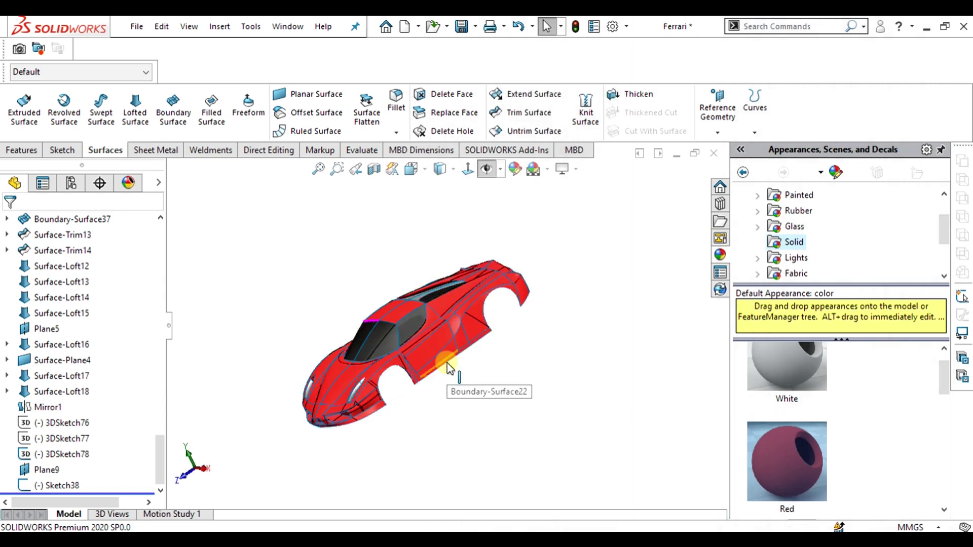
Step: Examine the complete Ferrari surface body from the front, side, top and below, including the hood and windshield surfaces
middle_drag(447, 363, 462, 329)
scroll(434, 359, up, 3)
scroll(341, 359, down, 3)
scroll(432, 325, down, 4)
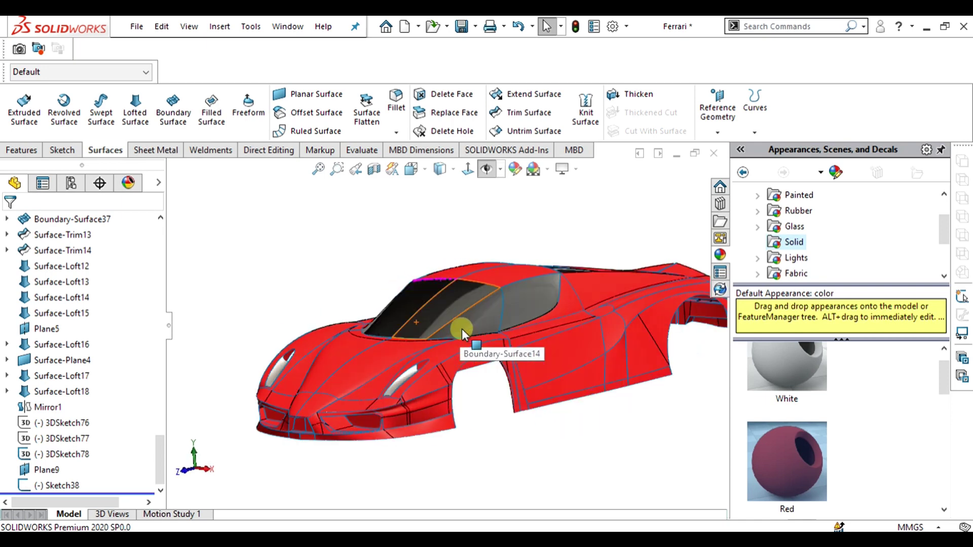
middle_drag(500, 382, 428, 242)
scroll(426, 239, down, 6)
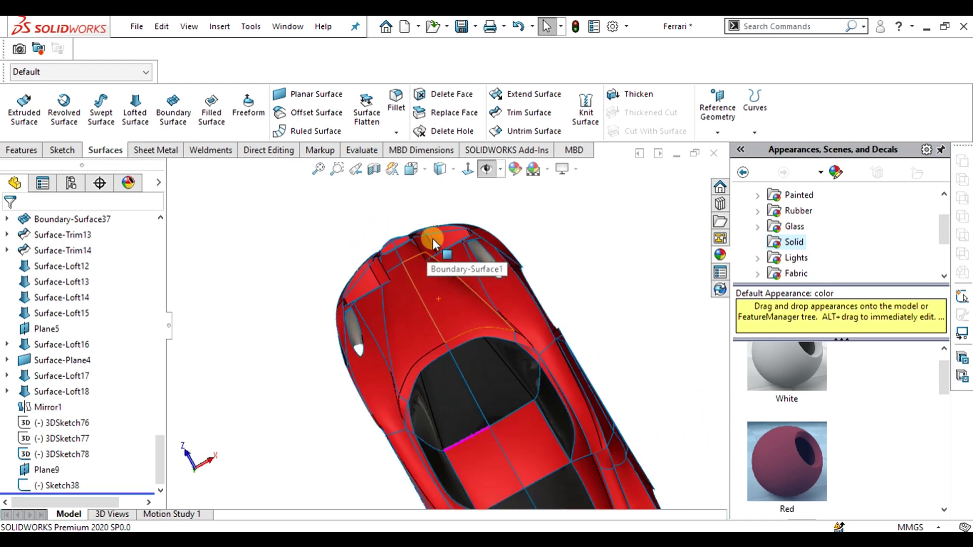
middle_drag(481, 300, 512, 385)
scroll(512, 385, down, 2)
scroll(512, 385, up, 2)
scroll(440, 408, down, 5)
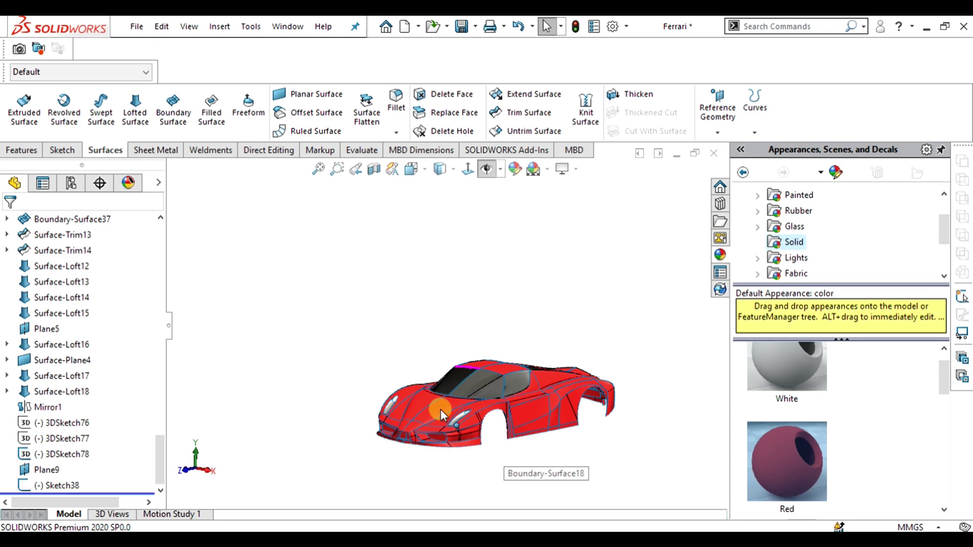
scroll(446, 403, up, 5)
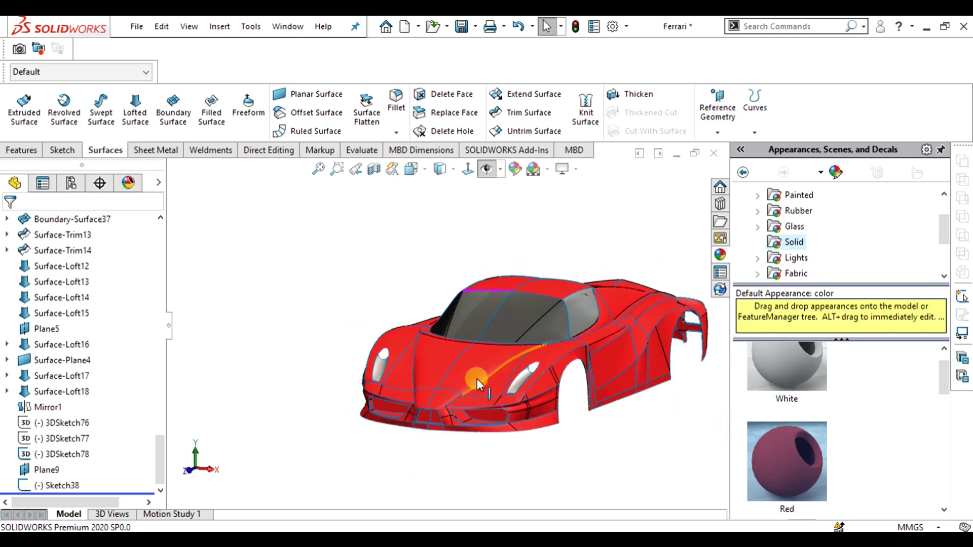
scroll(479, 376, up, 3)
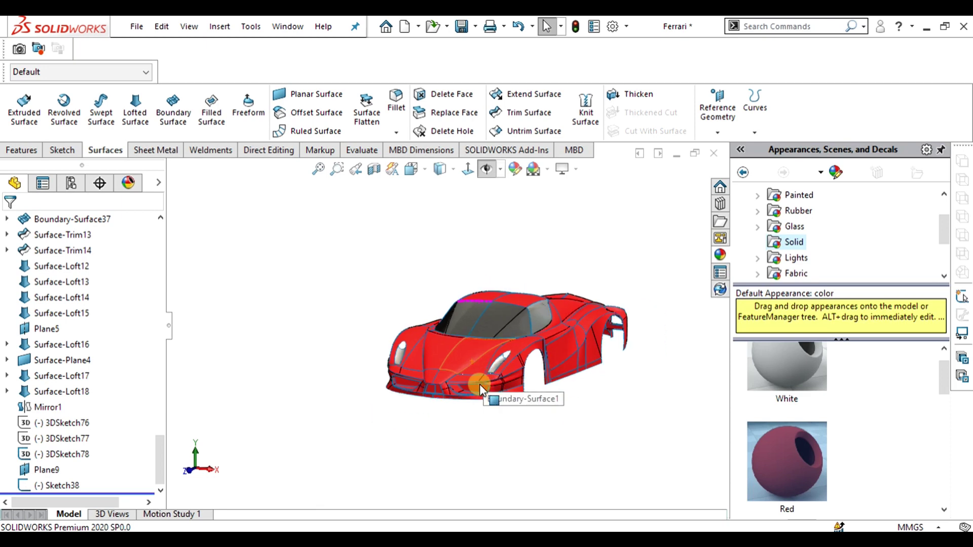
scroll(462, 342, down, 4)
key(Up)
key(Right)
key(Right)
key(Right)
key(Right)
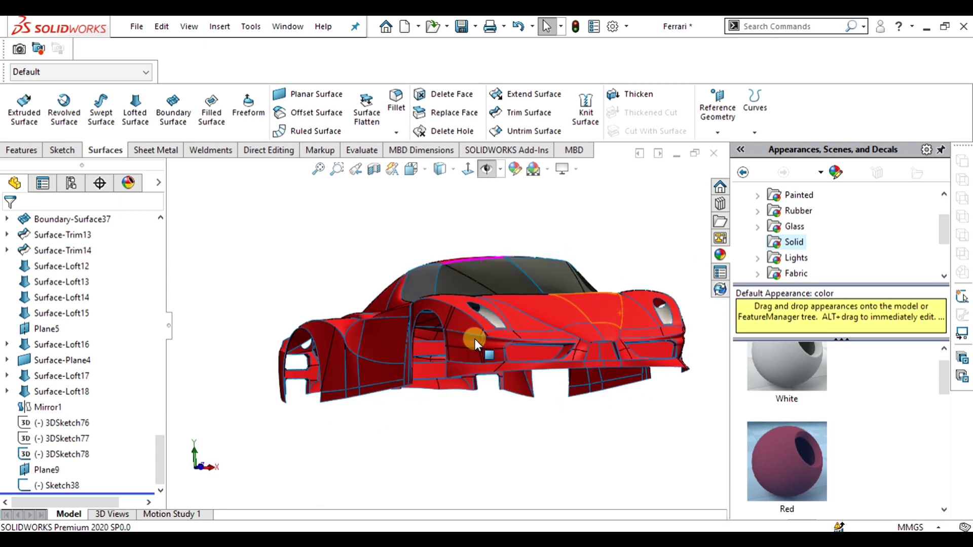
key(Left)
middle_drag(474, 338, 463, 316)
key(Left)
key(Left)
key(Left)
key(Left)
key(Left)
key(Left)
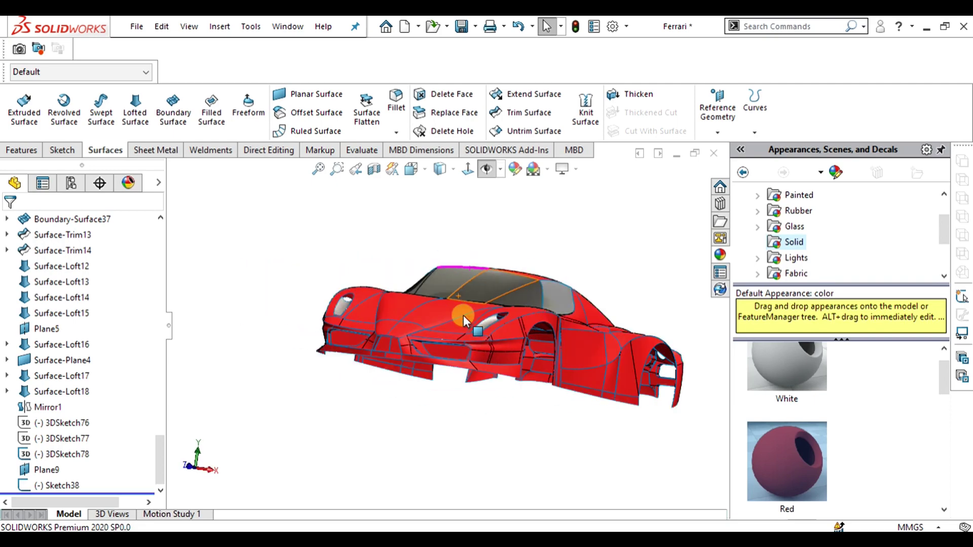
key(Up)
key(Left)
key(Right)
key(Right)
key(Right)
key(Left)
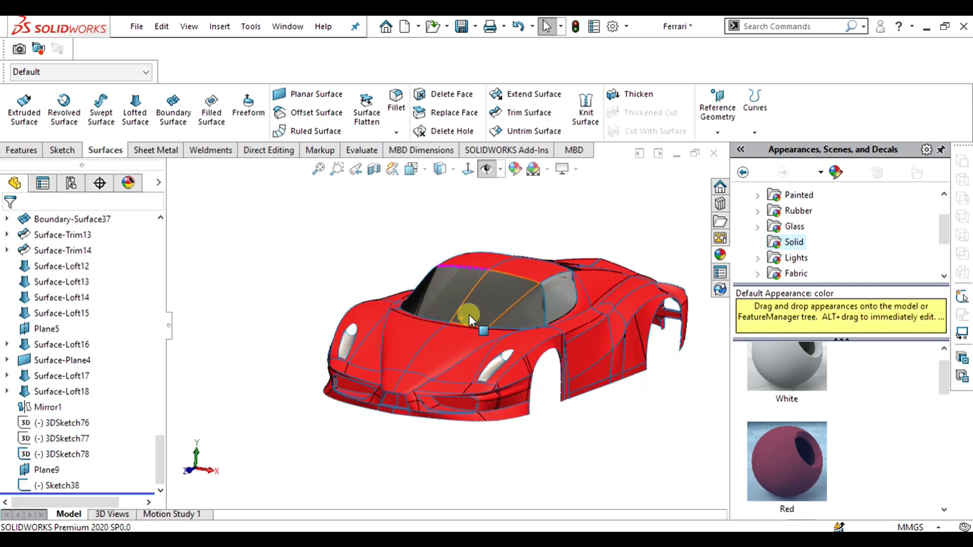
key(Down)
key(Left)
middle_drag(498, 315, 498, 315)
scroll(445, 327, up, 2)
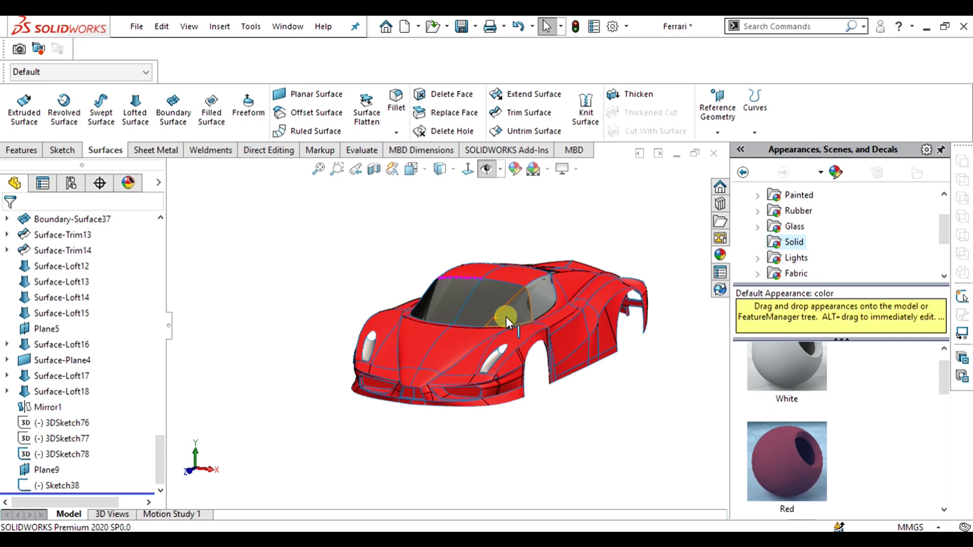
scroll(445, 327, down, 3)
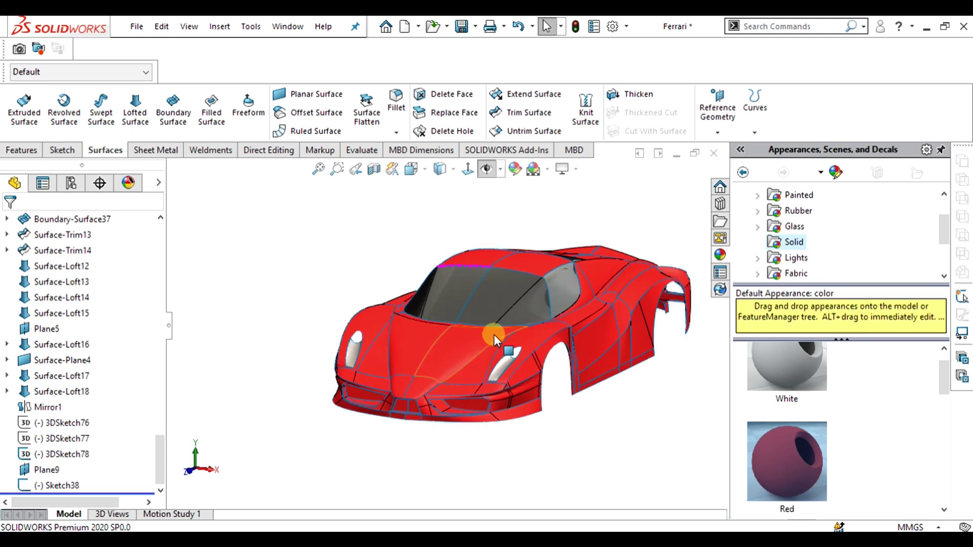